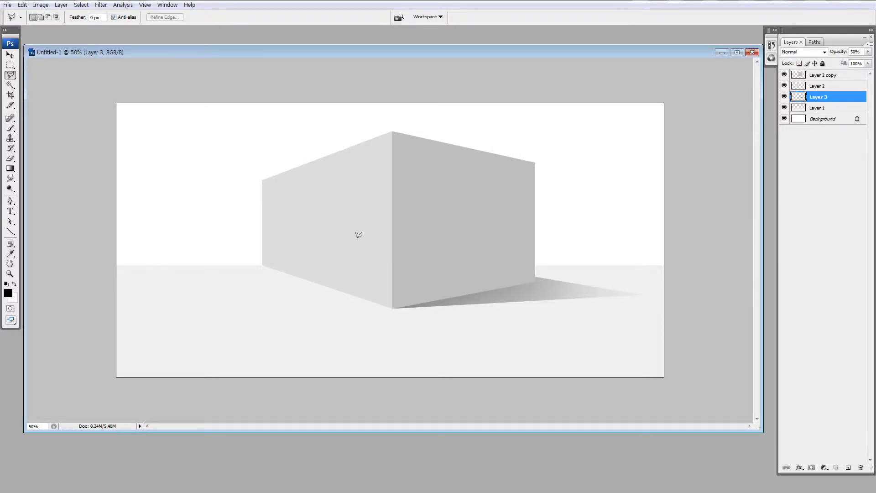
Raise the grey floor layer (Layer 1) so its horizon sits higher up the box
key("ctrl+z")
key("ctrl+z")
key("v")
key("alt+bracketright")
key("alt+bracketright")
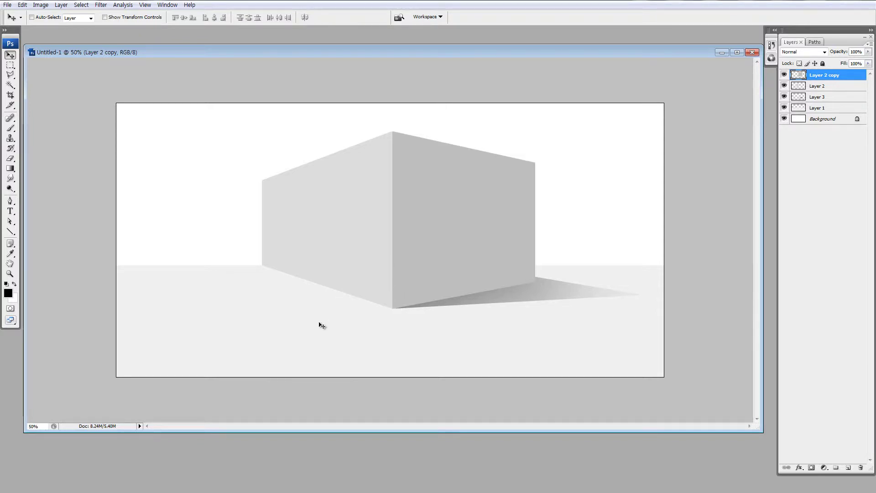
left_click(318, 329, "ctrl")
key("ctrl+t")
mouse_move(395, 268)
left_mouse_down()
mouse_move(397, 242)
mouse_move(397, 280)
mouse_move(392, 231)
left_mouse_up()
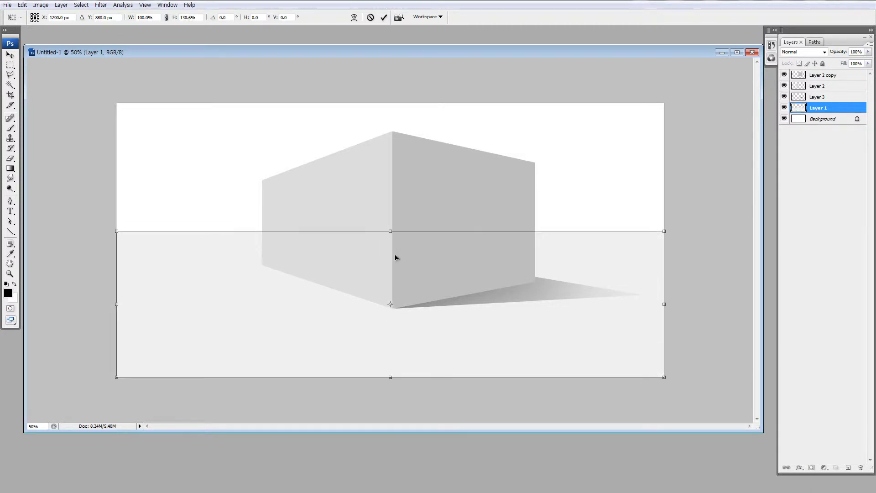
key("Return")
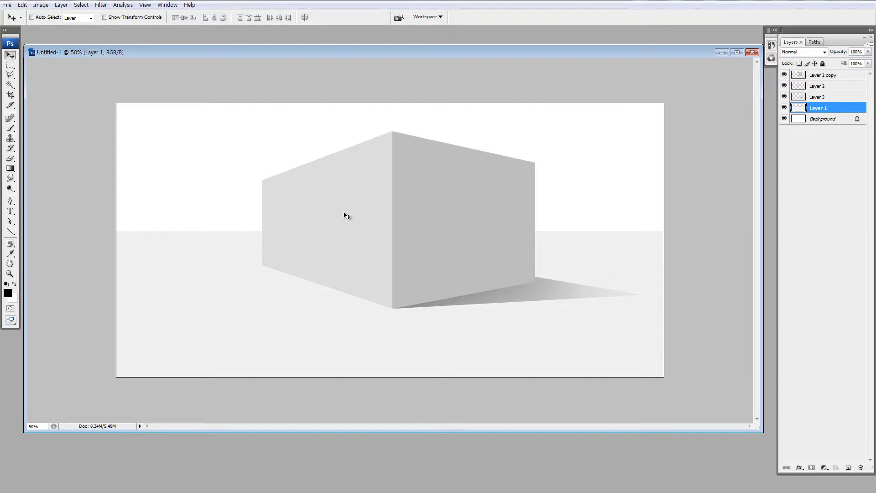
Realign Layer 2's left face against the right face and begin a Brightness/Contrast adjustment
left_click(350, 221, "ctrl")
key("shift+Left")
key("shift+Left")
key("shift+Right")
key("shift+Right")
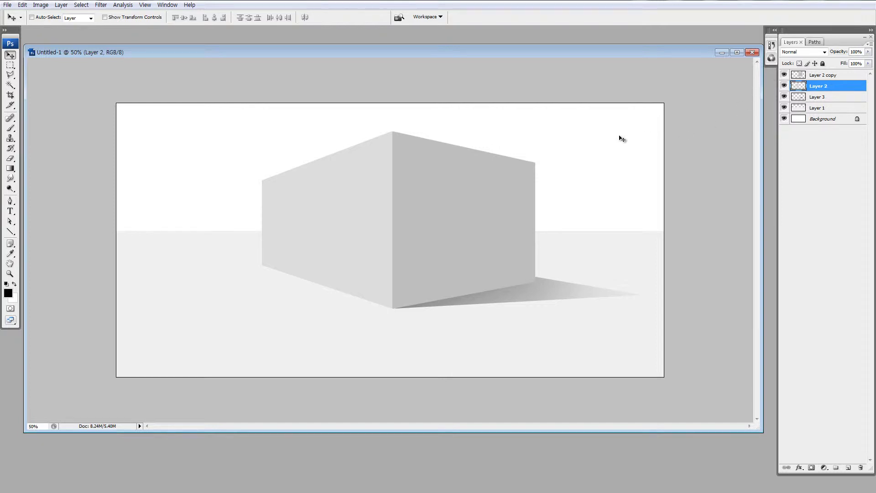
key("ctrl+alt+b")
Discard trial brightening of the left face and a marquee strip, then activate Layer 2 copy, deselected
left_click_drag(649, 128, 684, 129)
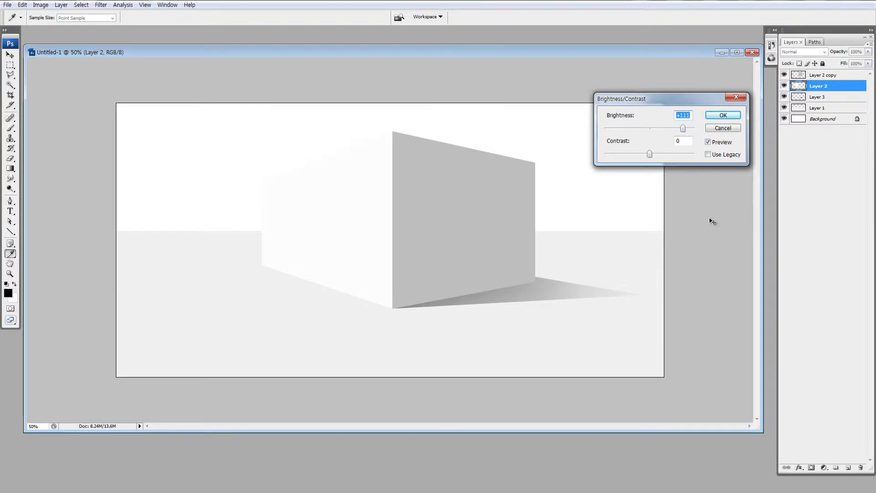
key("Escape")
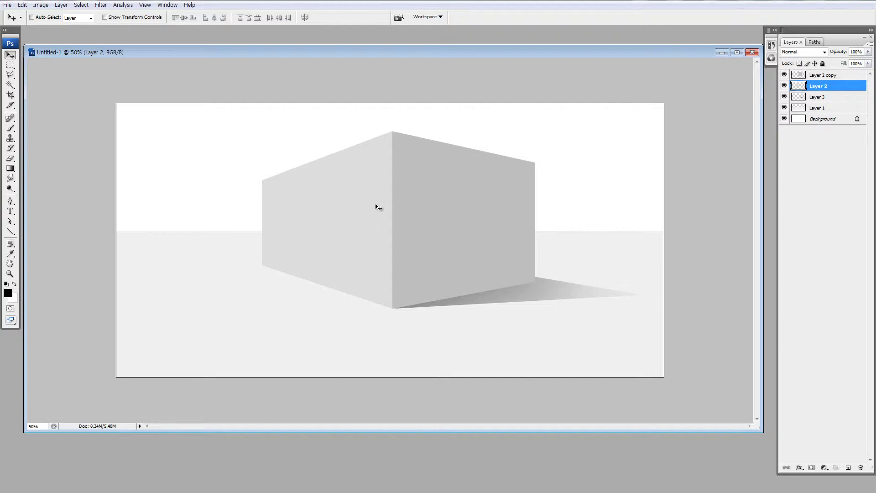
key("m")
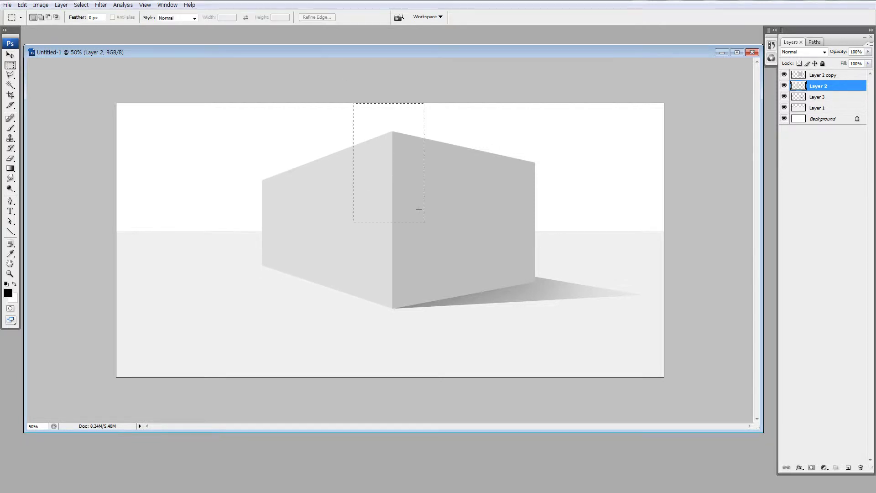
left_click_drag(419, 209, 532, 375)
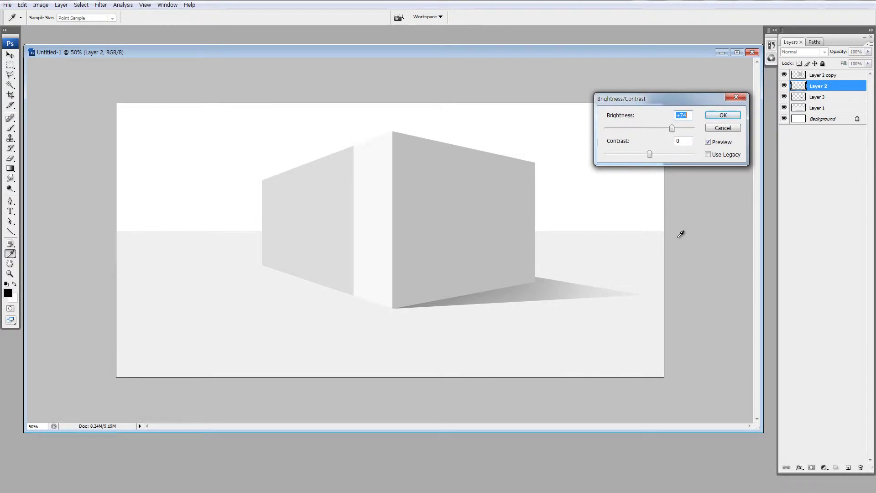
key("Escape")
left_click(424, 273, "ctrl")
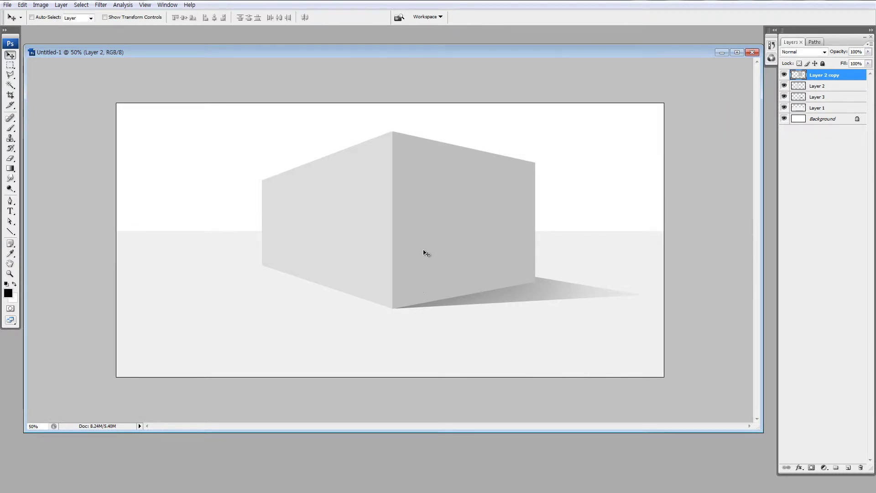
key("ctrl+d")
Restore the document window and darken Layer 2 copy's right face to Hue/Saturation Lightness -21
left_click(722, 53)
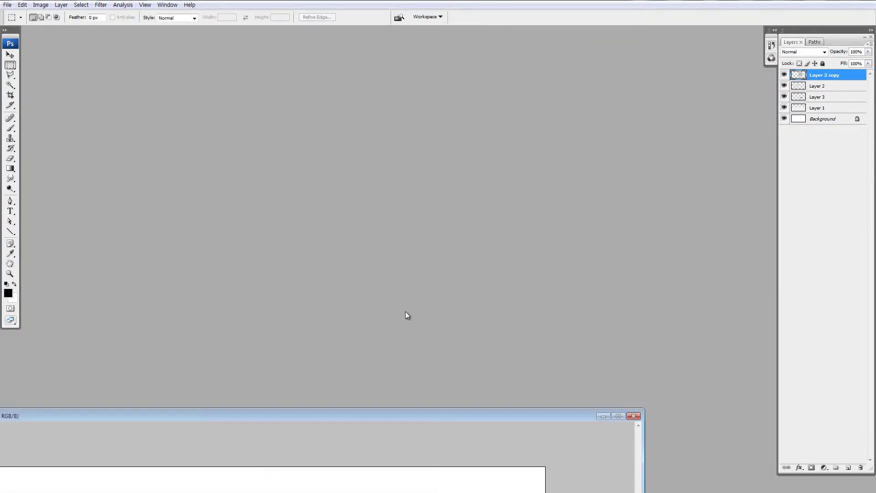
left_click(135, 401)
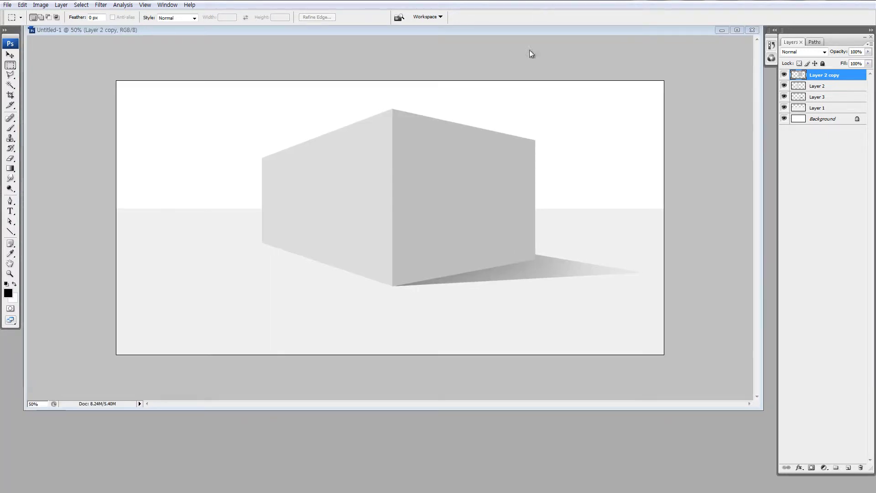
key("i")
key("ctrl+u")
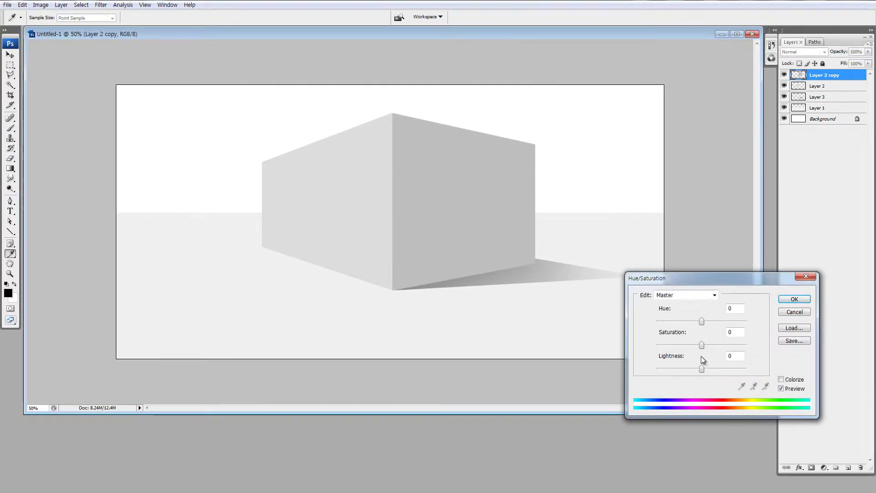
left_click_drag(702, 367, 692, 368)
left_click(785, 301)
Build a left-to-right Quick Mask gradient selection and try further darkening, then cancel it
key("m")
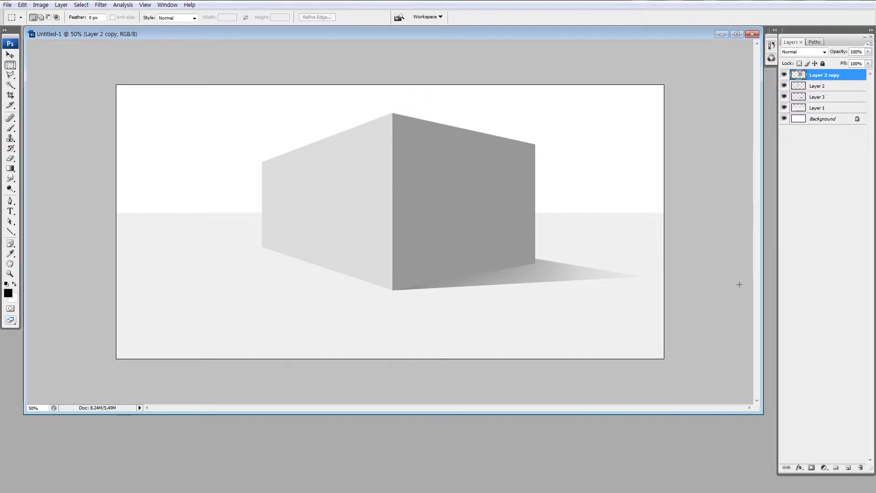
key("q")
key("g")
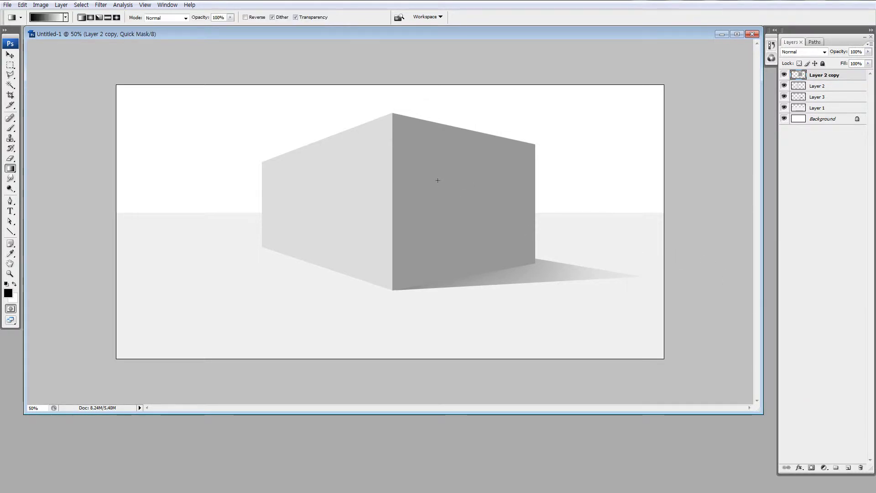
left_click_drag(393, 222, 465, 222)
key("q")
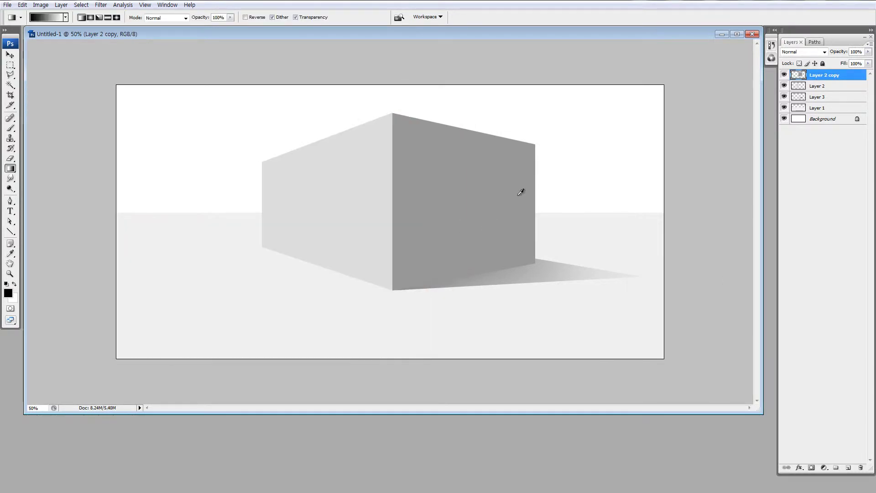
key("ctrl+u")
left_click_drag(687, 370, 684, 369)
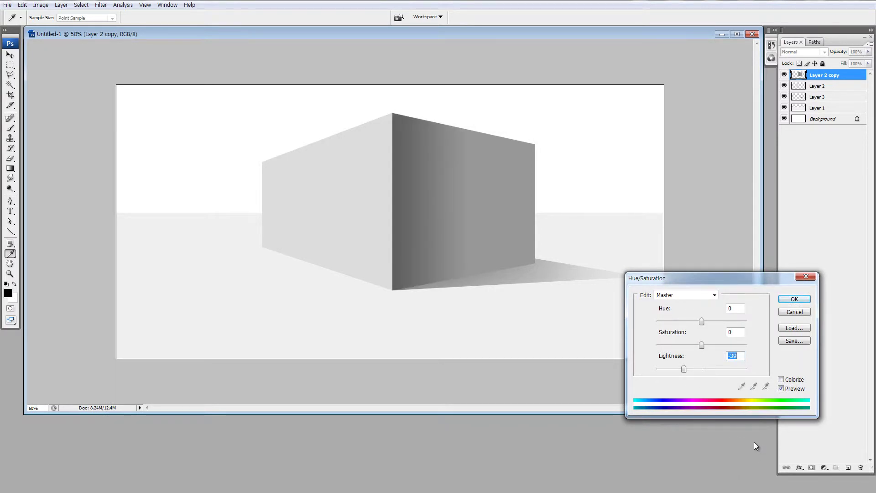
key("Escape")
key("g")
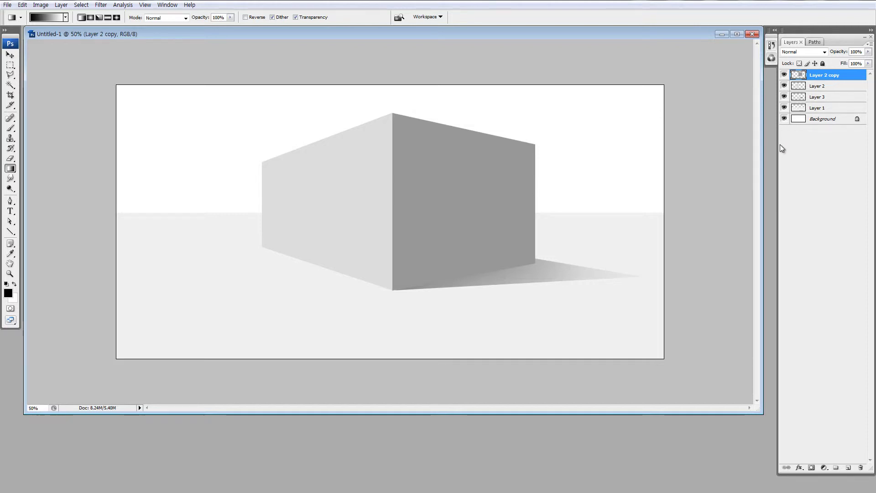
Leave Quick Mask, undo the right face's darkening, and reselect Layer 2 copy
key("q")
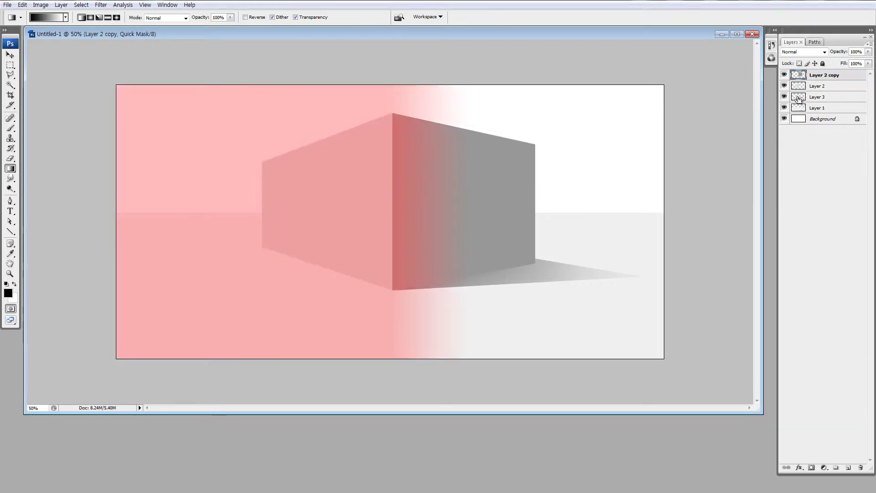
key("q")
key("Delete")
key("alt+bracketleft")
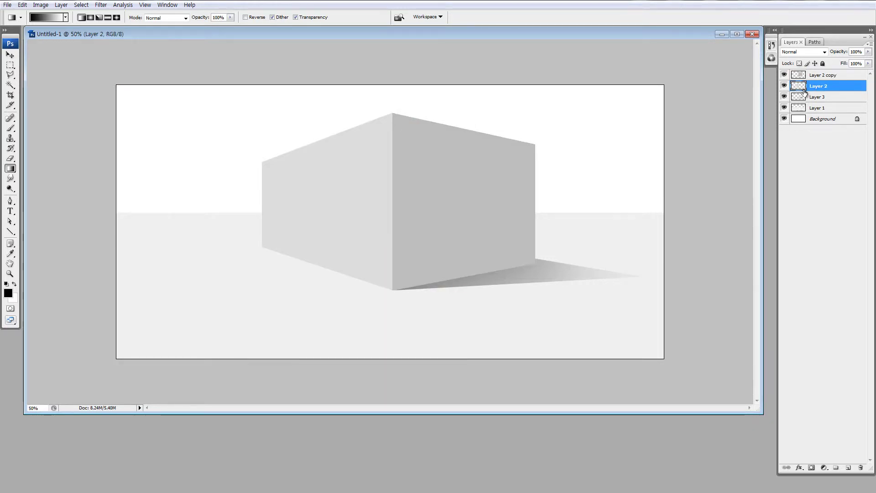
key("alt+bracketright")
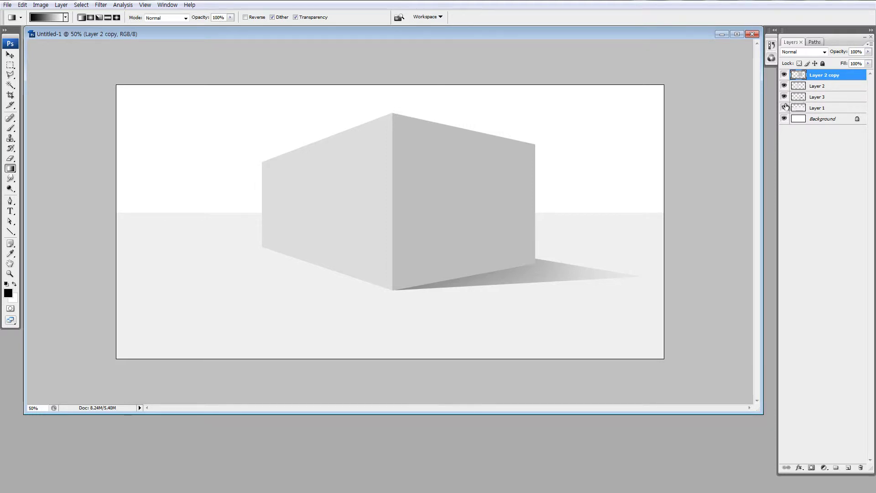
Darken a soft Quick Mask gradient band along the front face's left edge with lowered Hue/Saturation Lightness
key("q")
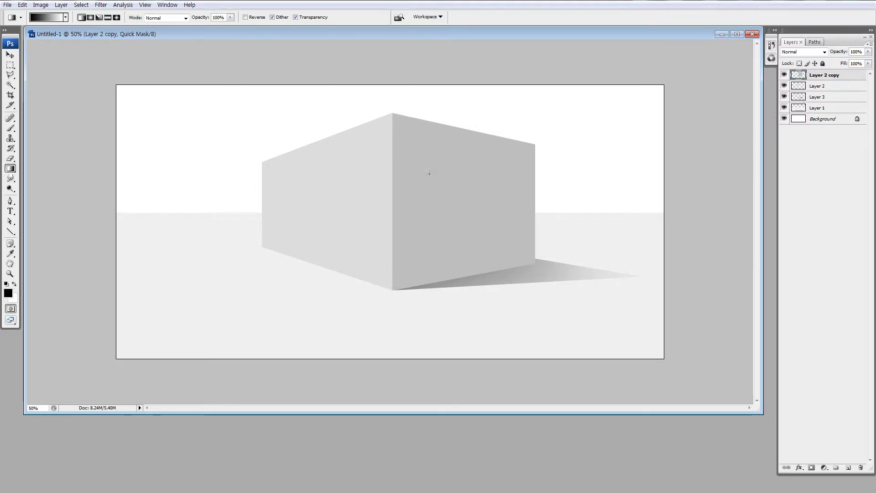
left_click_drag(379, 173, 429, 173)
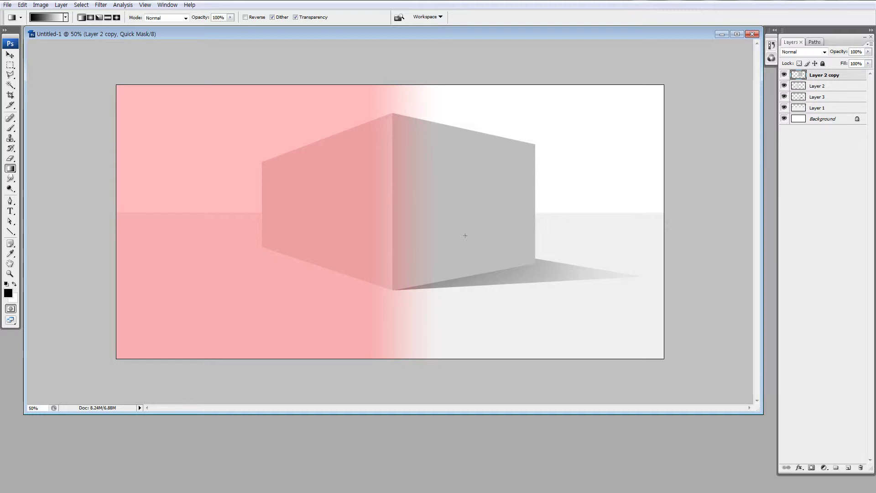
key("q")
key("ctrl+u")
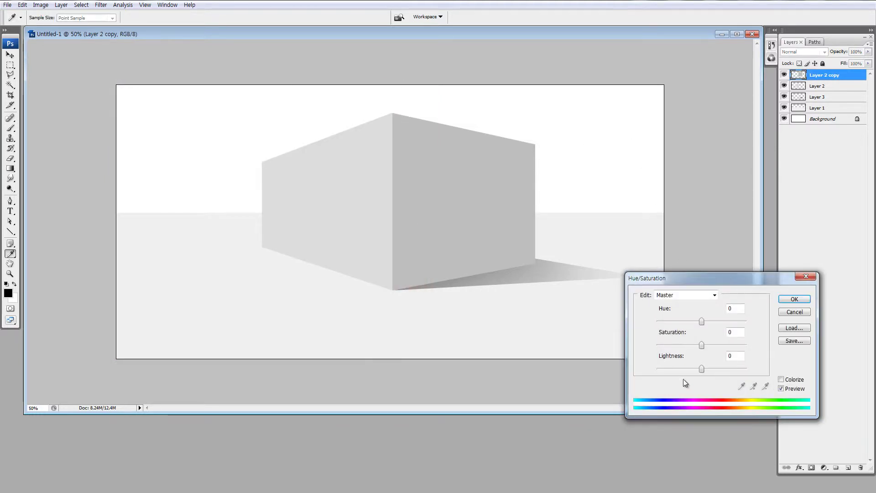
left_click_drag(702, 369, 689, 368)
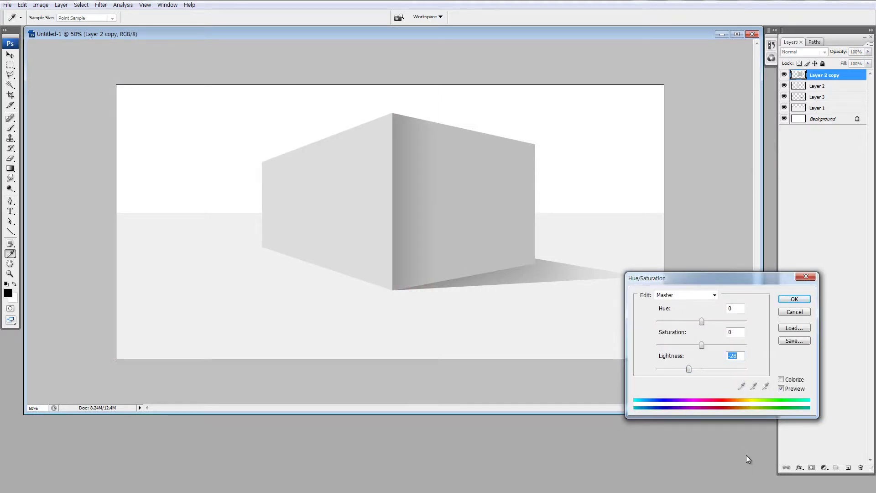
key("Return")
key("l")
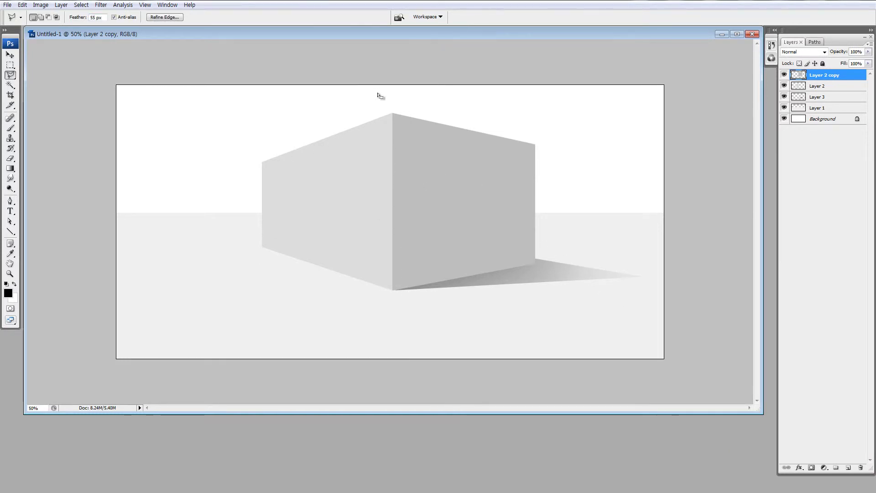
Darken a feathered polygonal-lasso strip along the box's front vertical edge to Lightness -22
left_click(329, 105)
left_click(362, 86)
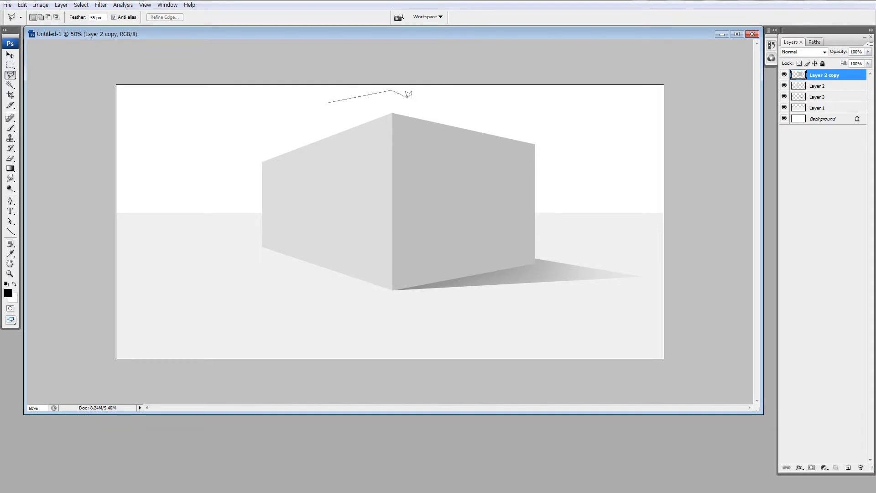
left_click(406, 97)
left_click(405, 355)
left_click(384, 358)
double_click(350, 307)
key("ctrl+h")
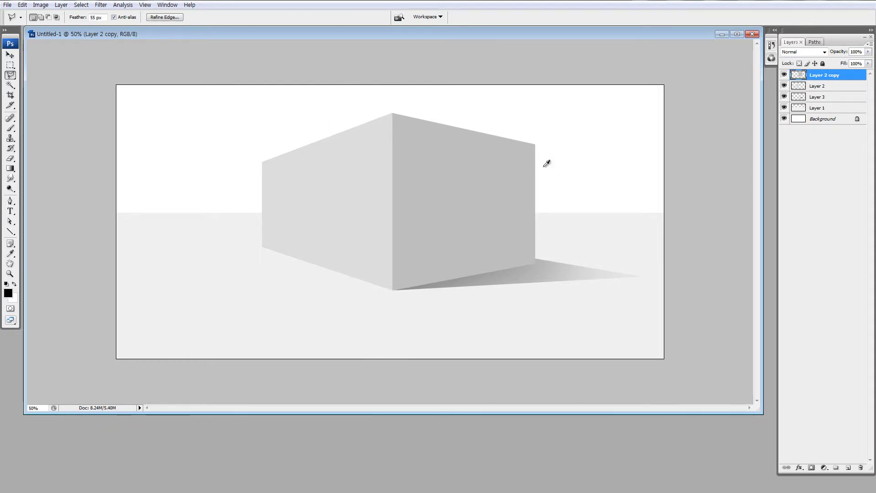
key("ctrl+u")
left_click(691, 371)
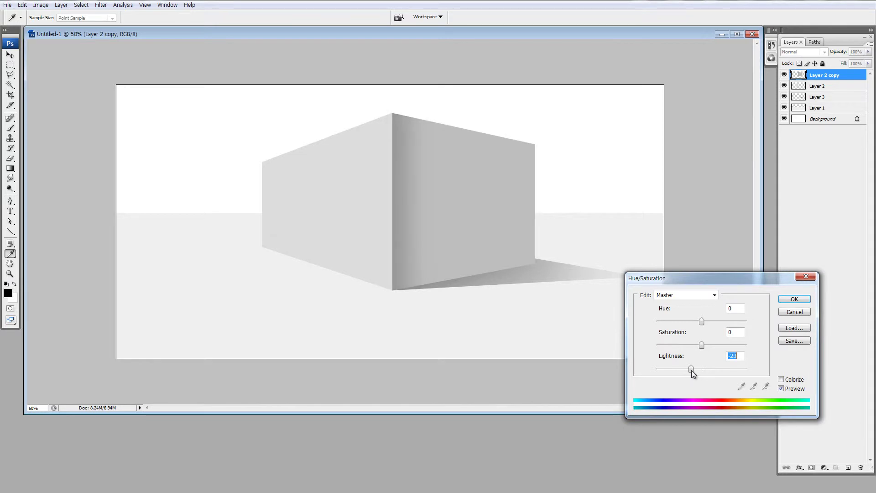
key("Return")
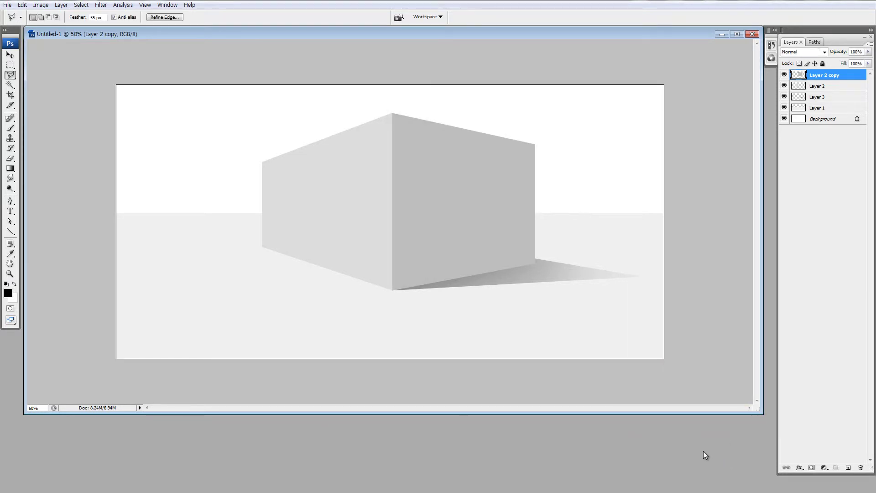
Show the front face selection again and set the foreground to a mid grey sampled from the canvas
key("b")
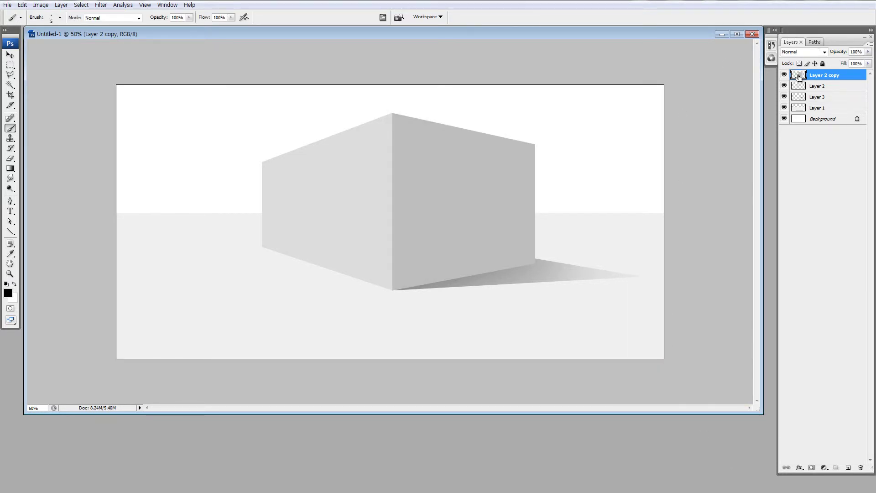
key("ctrl+h")
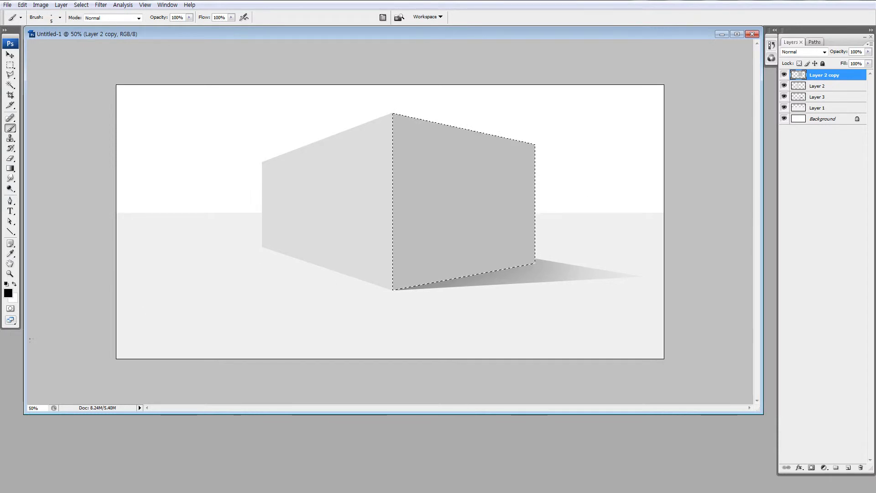
left_click(7, 292)
left_click(417, 165)
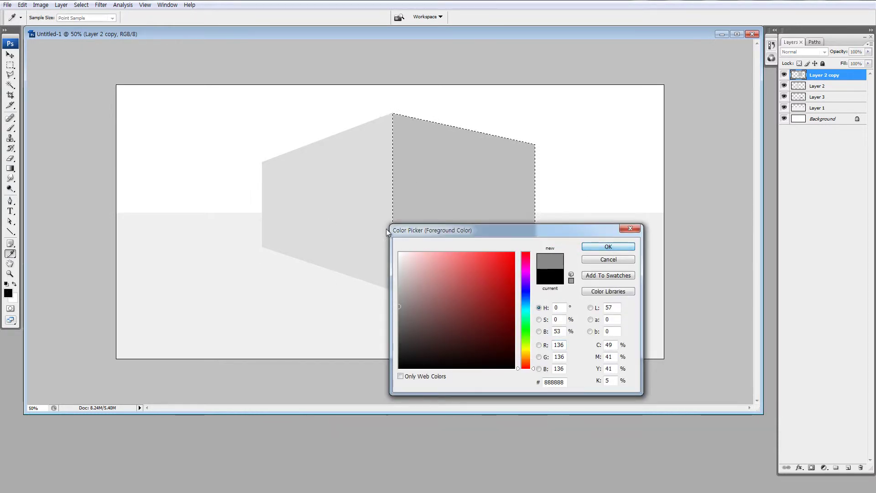
left_click(609, 246)
Shade the front face's left edge with a soft 300 px brush at 46% opacity
key("b")
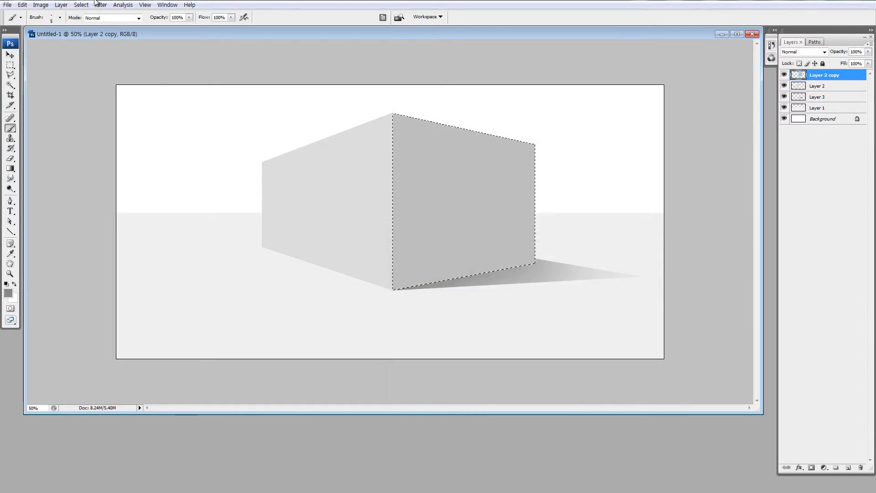
left_click(60, 18)
left_click(47, 149)
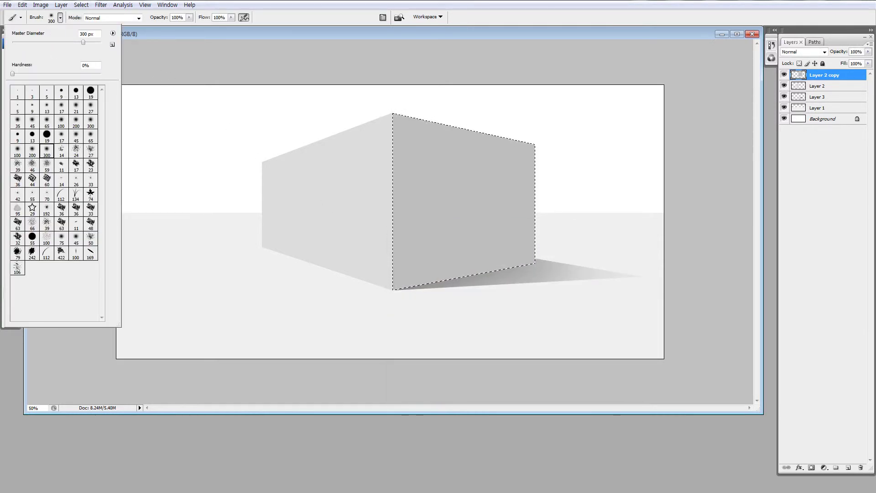
left_click_drag(397, 111, 395, 288)
key("ctrl+z")
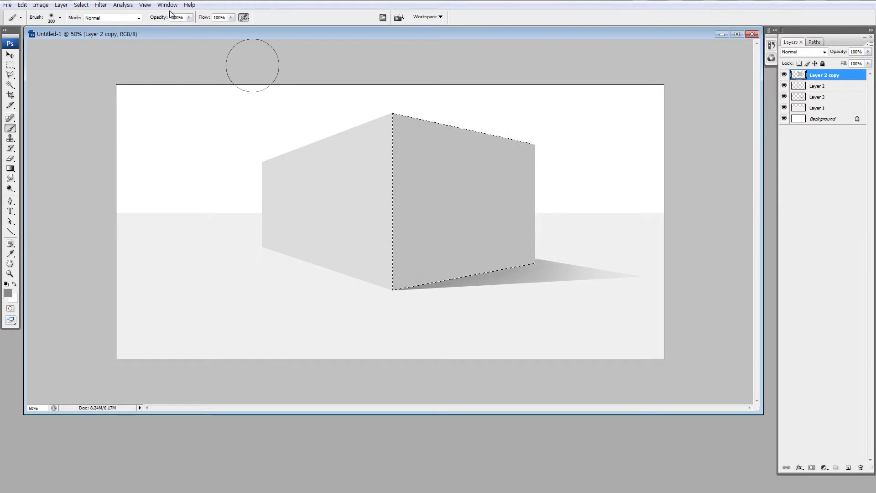
key("4")
key("6")
mouse_move(399, 132)
left_mouse_down()
mouse_move(399, 280)
mouse_move(392, 142)
left_mouse_up()
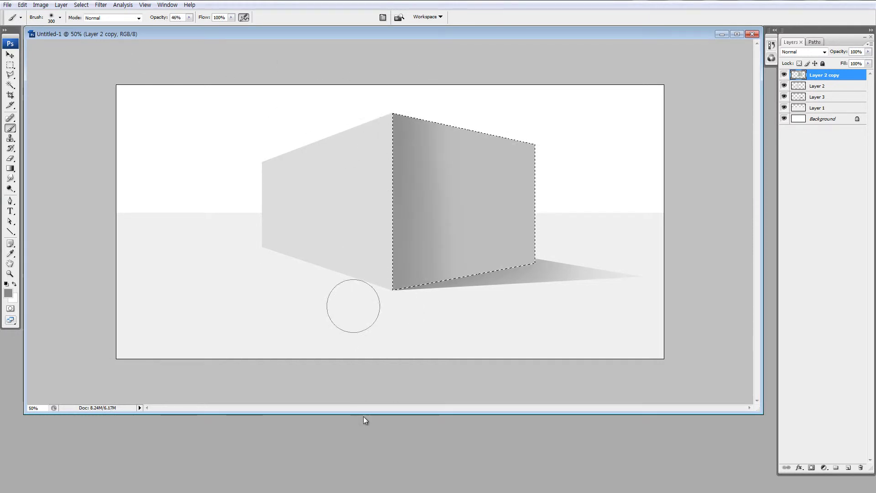
Refill the front face layer with a sampled lighter grey and duplicate it as Layer 2 copy 2
key("ctrl+d")
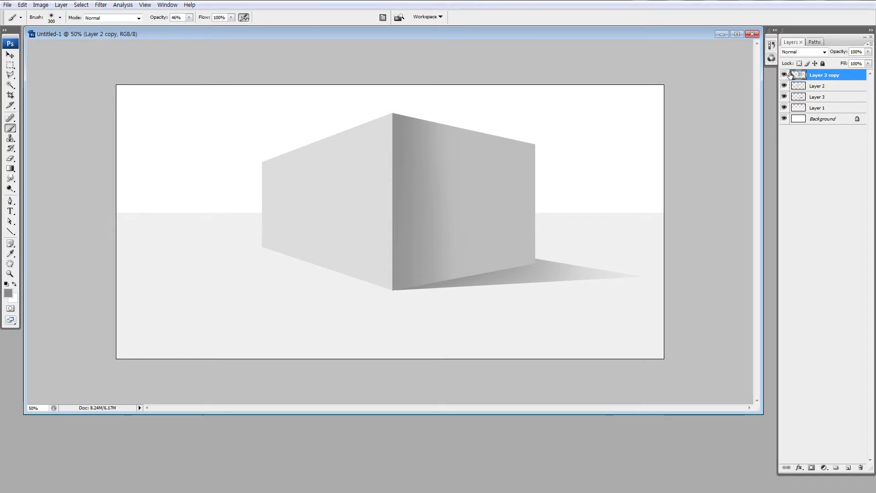
left_click(800, 78, "ctrl")
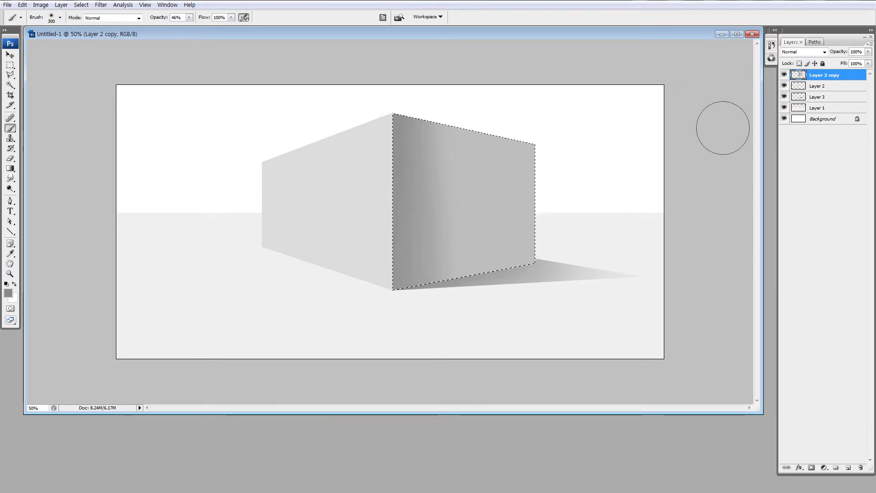
key("i")
left_click(510, 219)
key("alt+BackSpace")
key("ctrl+d")
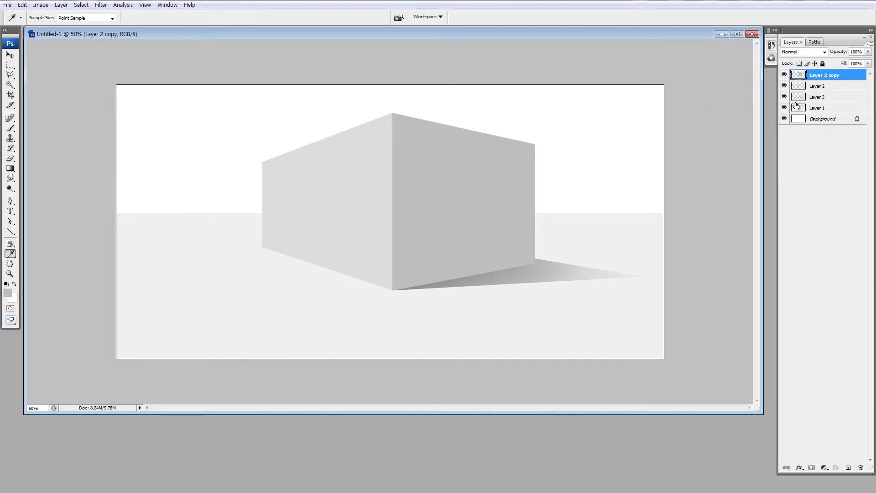
key("ctrl+j")
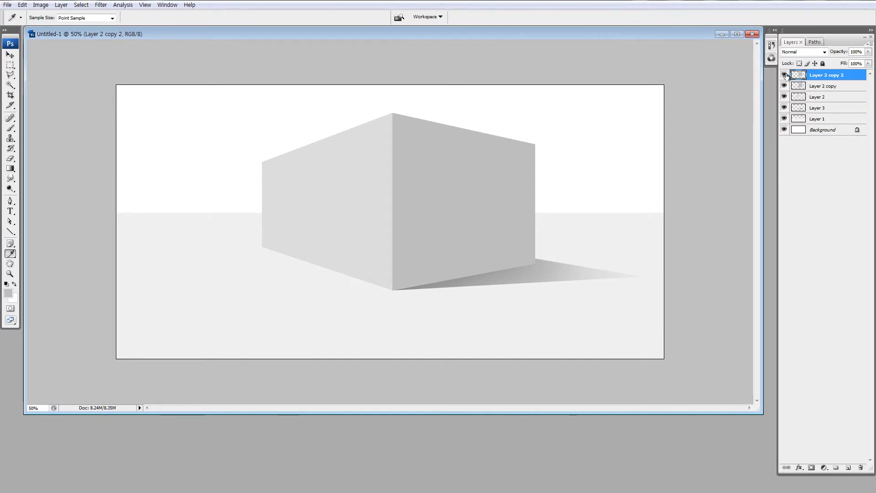
Darken Layer 2 copy 2 to Lightness -43 and hide it behind an inverted black layer mask
left_click(784, 75)
key("ctrl+u")
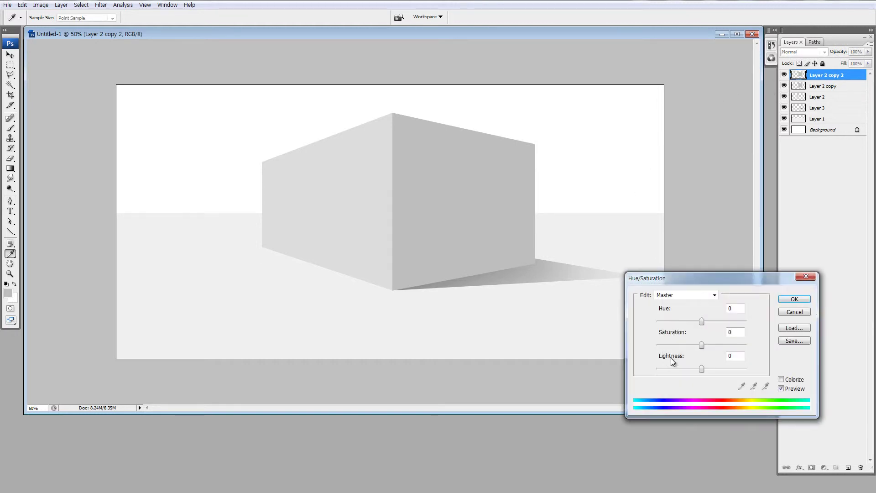
left_click(681, 369)
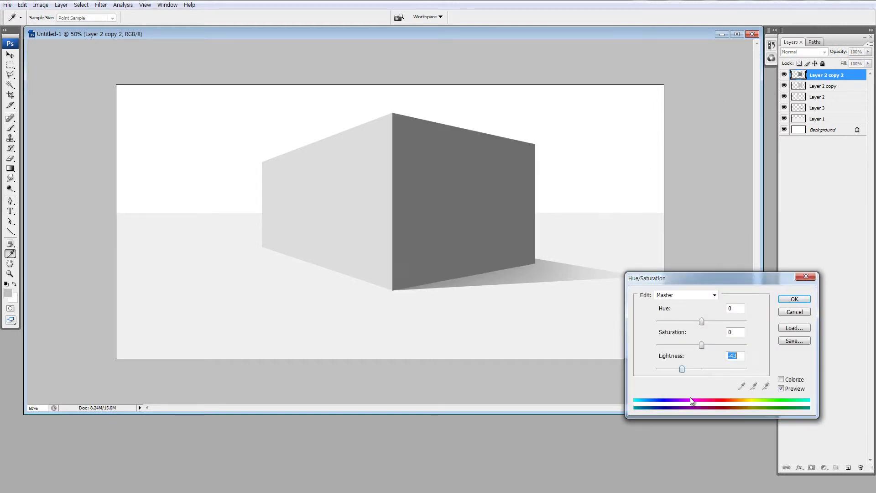
left_click(782, 301)
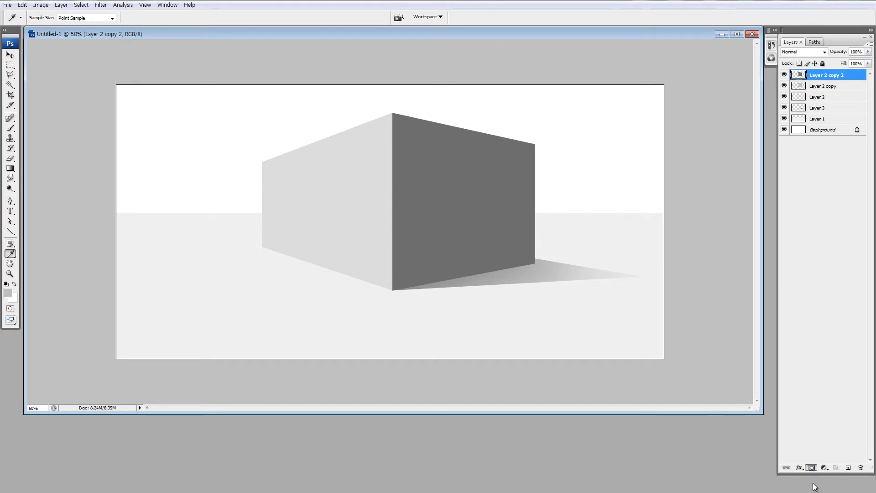
left_click(811, 467)
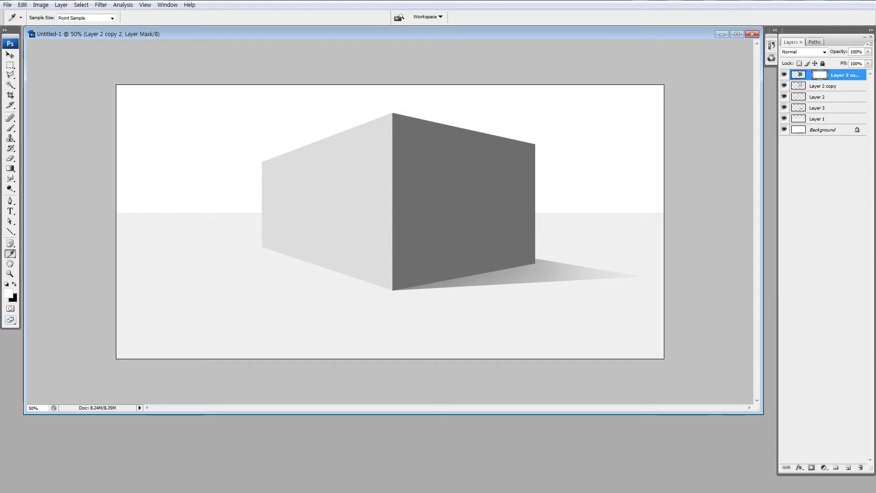
key("ctrl+i")
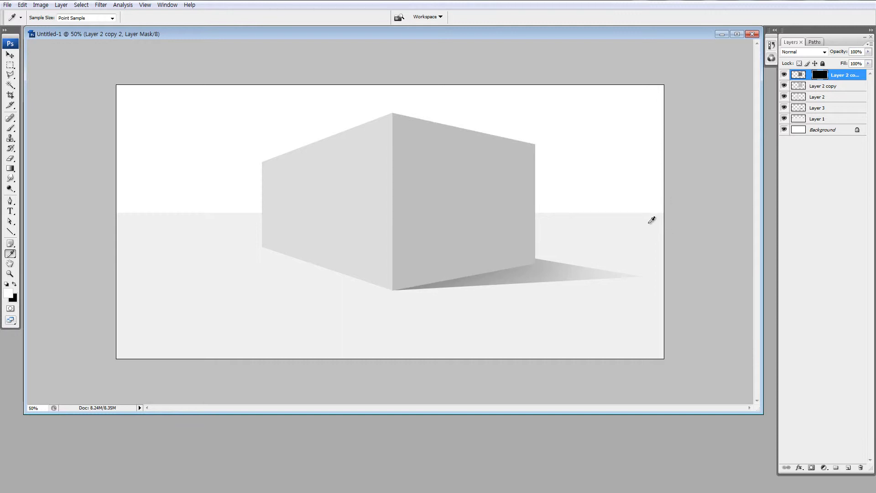
Paint the mask with a soft 500 px brush to reveal dark shading down the right face's corner edge
key("b")
mouse_move(422, 141)
left_mouse_down()
mouse_move(456, 201)
mouse_move(508, 241)
left_mouse_up()
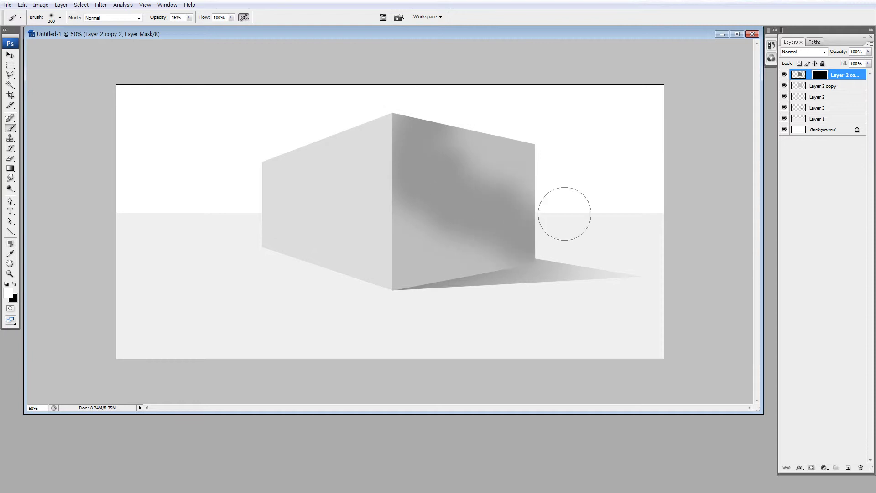
key("ctrl+z")
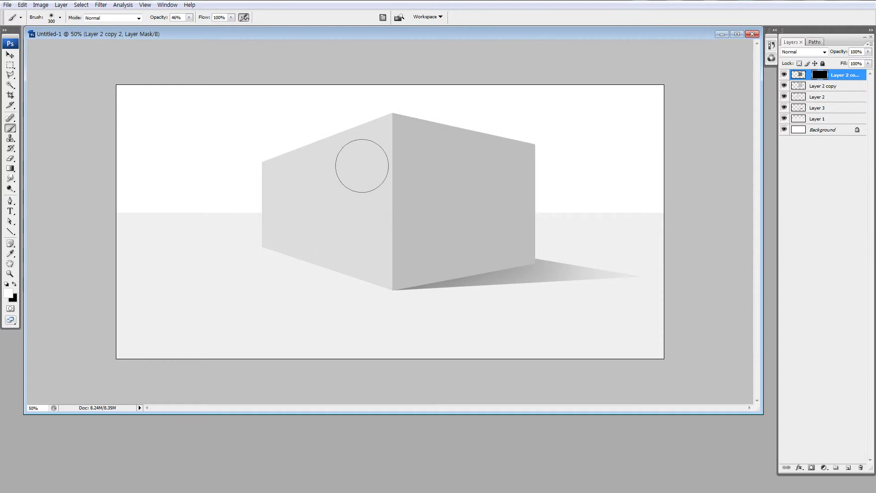
key("bracketright")
key("bracketright")
left_click_drag(386, 141, 370, 280)
key("ctrl+z")
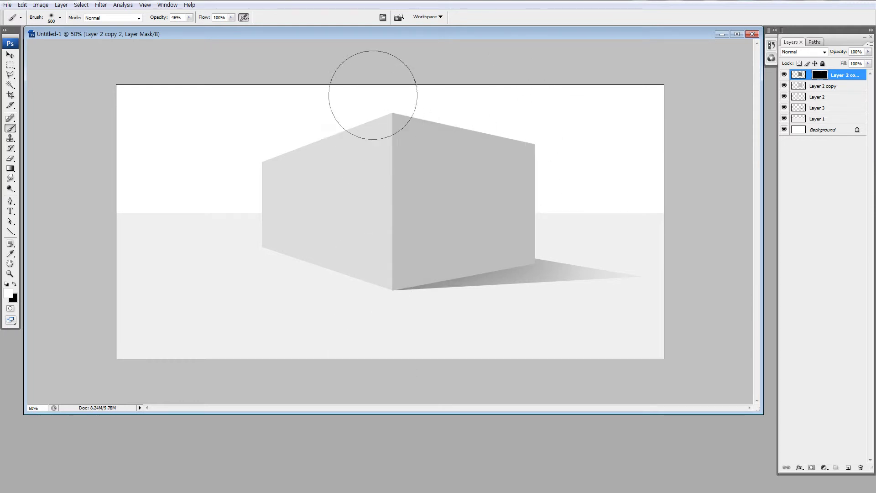
mouse_move(370, 102)
left_mouse_down()
mouse_move(354, 371)
mouse_move(360, 265)
left_mouse_up()
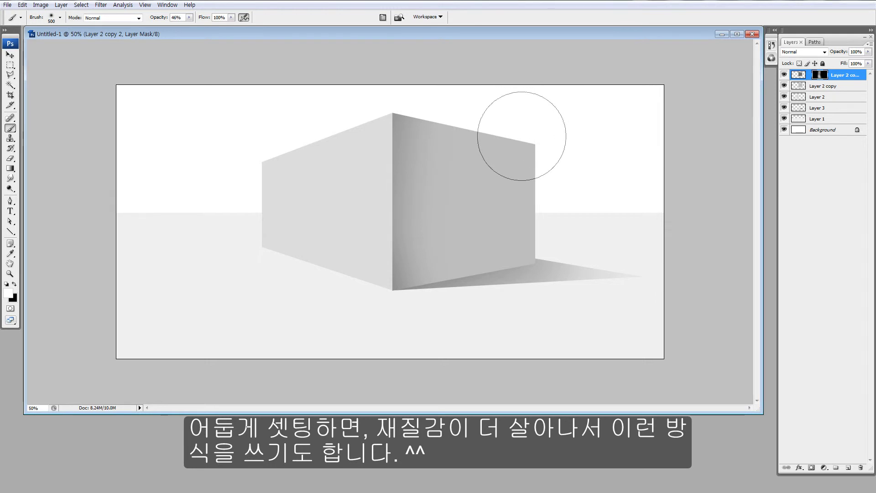
Draw a feathered polygonal-lasso outline around the box's right face
key("l")
left_click(519, 88)
left_click(547, 116)
left_click(529, 141)
left_click(397, 123)
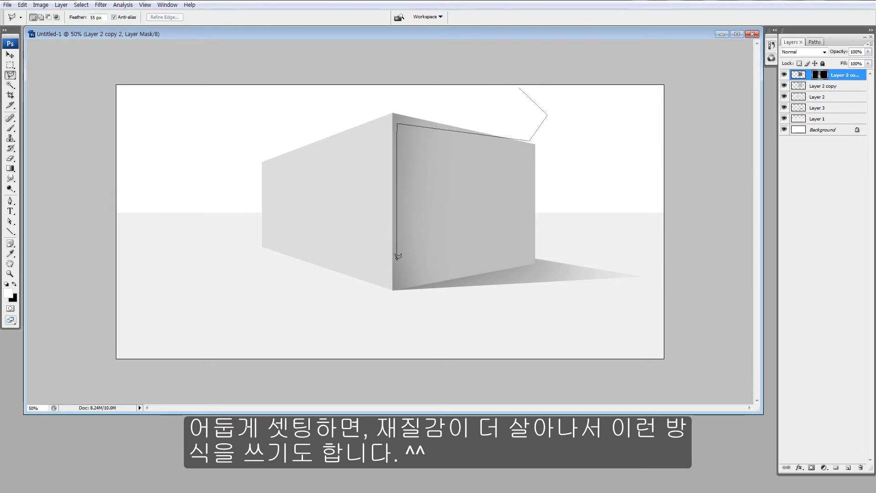
left_click(397, 258)
left_click(479, 258)
left_click(480, 291)
left_click(368, 314)
left_click(344, 185)
left_click(519, 87)
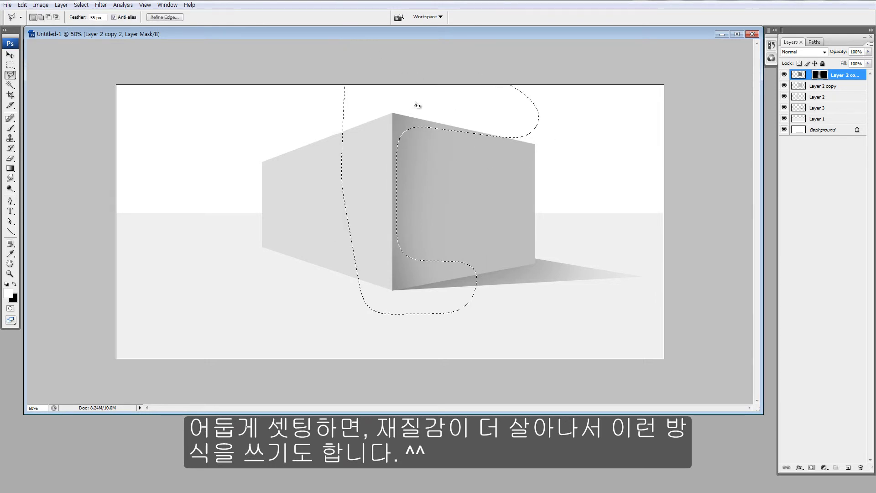
Clear the selection and target Layer 2 copy 2's pixels instead of its mask
key("ctrl+d")
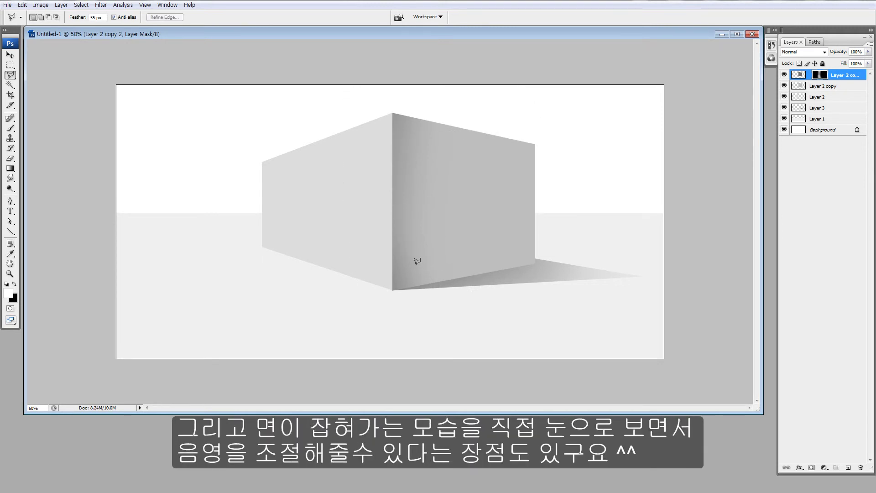
key("m")
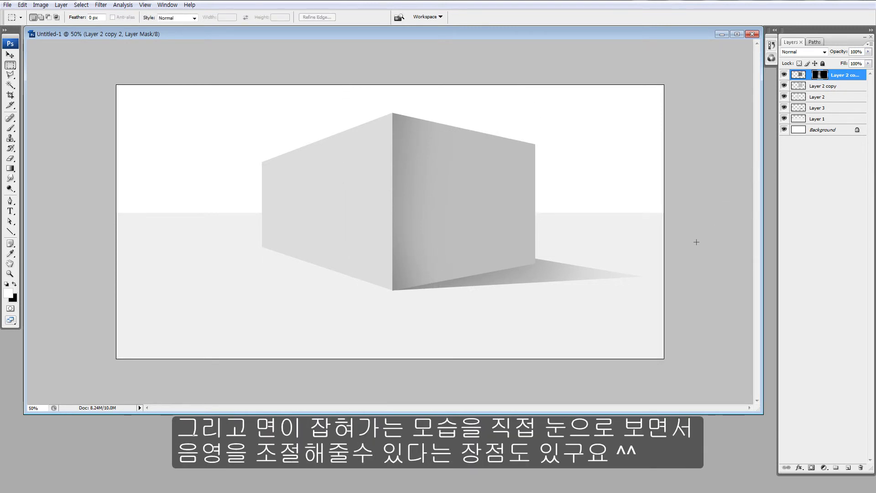
left_click(798, 75)
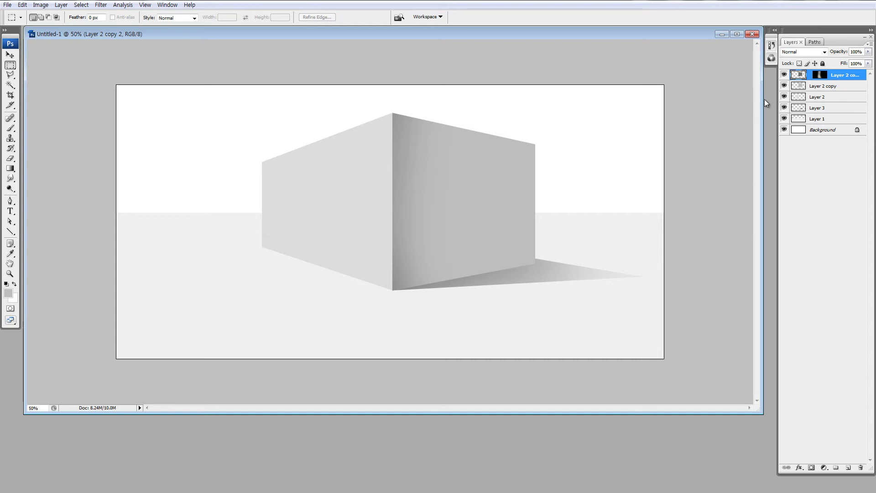
Delete the extra shading layer, Layer 2 copy 2, and clear the selection
left_click(789, 76, "ctrl")
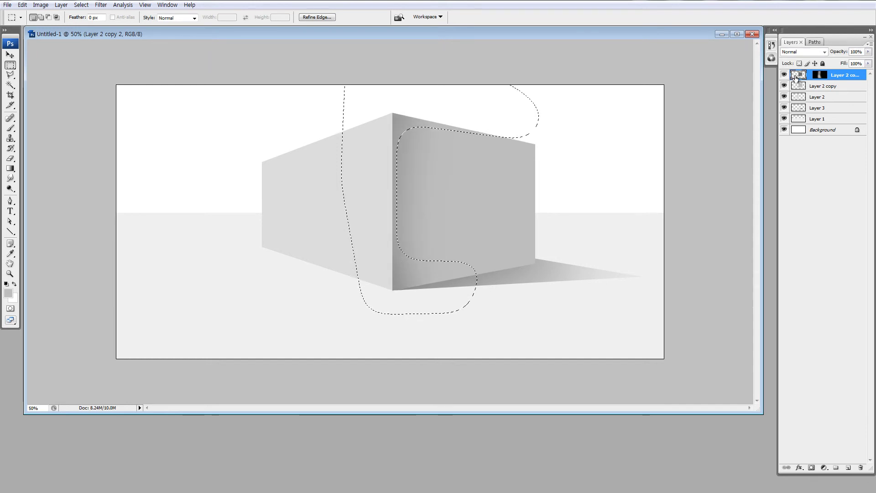
key("Delete")
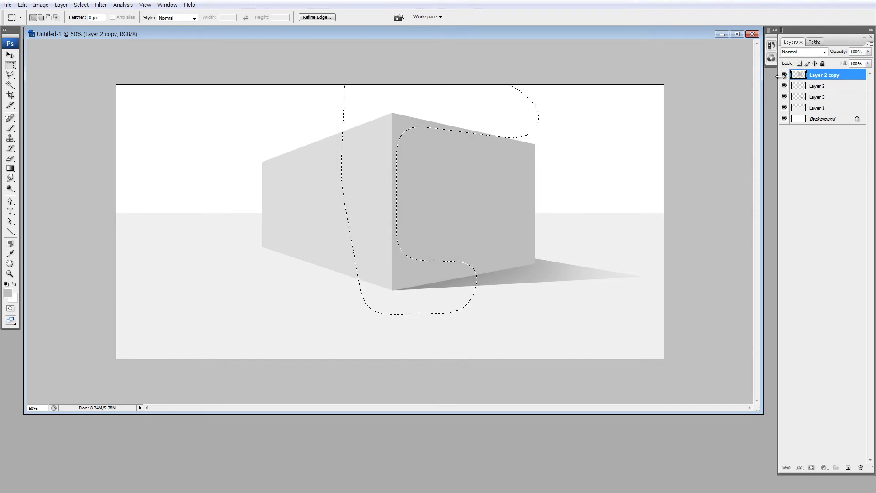
key("ctrl+d")
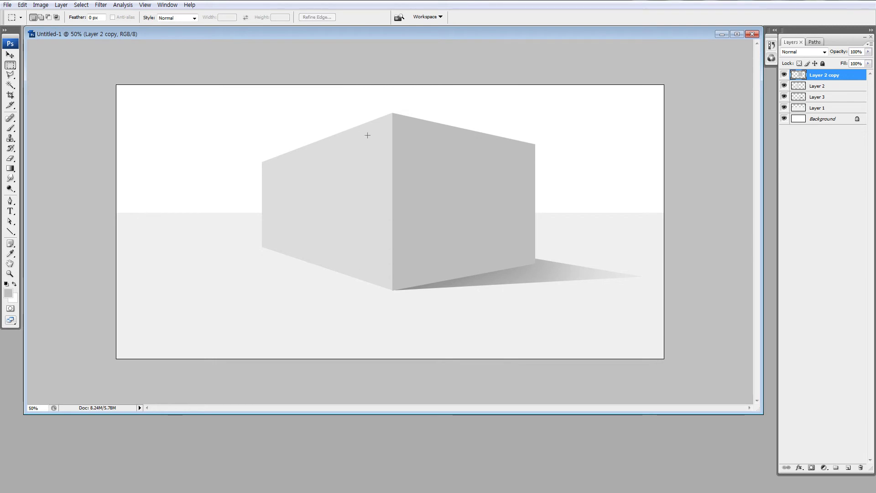
Darken the right face through a soft gradient selection at Lightness -21, then activate Layer 2
key("g")
left_click_drag(379, 183, 436, 187)
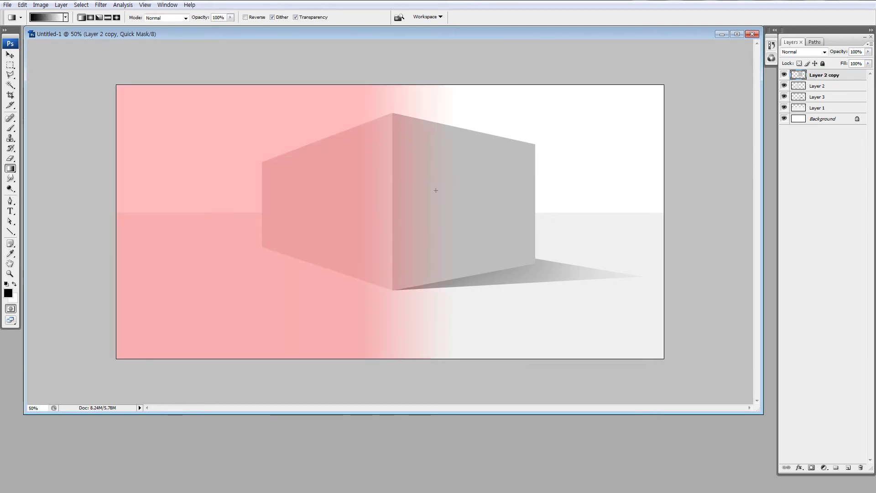
key("ctrl+z")
key("ctrl+u")
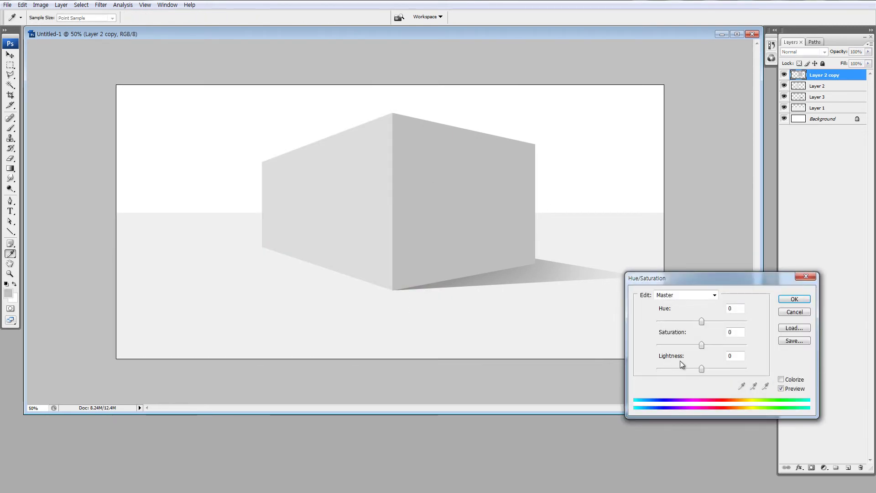
left_click_drag(701, 368, 691, 368)
left_click(787, 299)
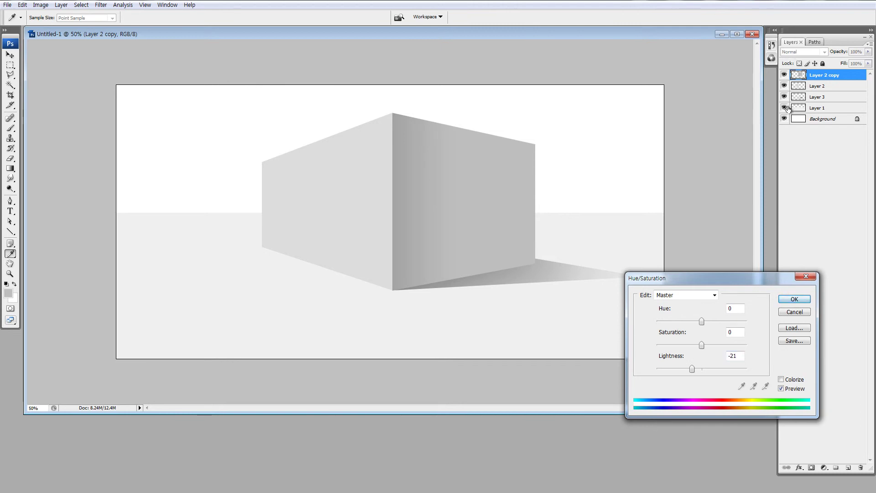
left_click(799, 86)
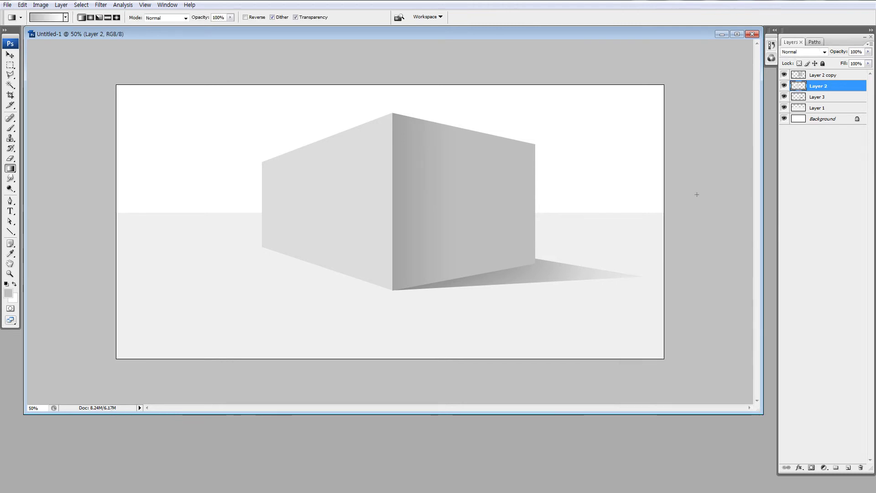
Make a Quick Mask gradient selection graded across the box's left face on Layer 2
key("q")
left_click_drag(414, 234, 352, 235)
key("q")
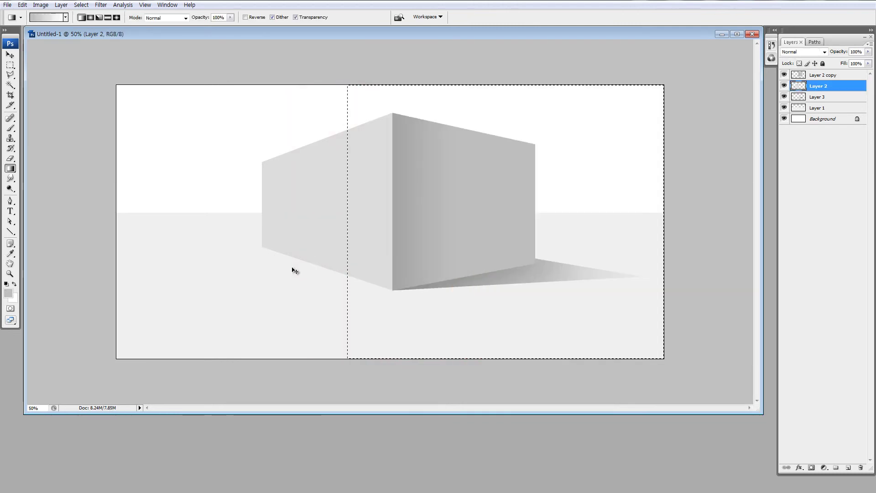
Raise Brightness/Contrast brightness to lighten the left face, then make Layer 2 copy active
left_click(508, 218, "alt")
key("ctrl+alt+b")
left_click_drag(649, 128, 675, 129)
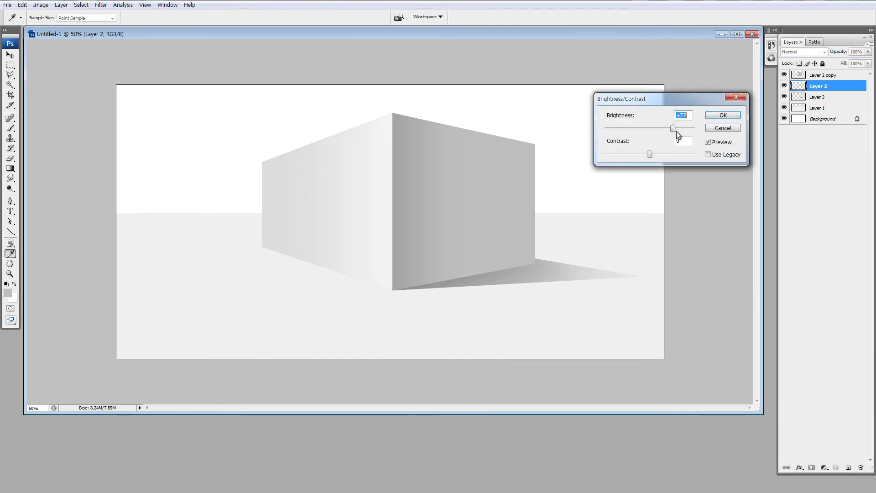
left_click(722, 115)
key("g")
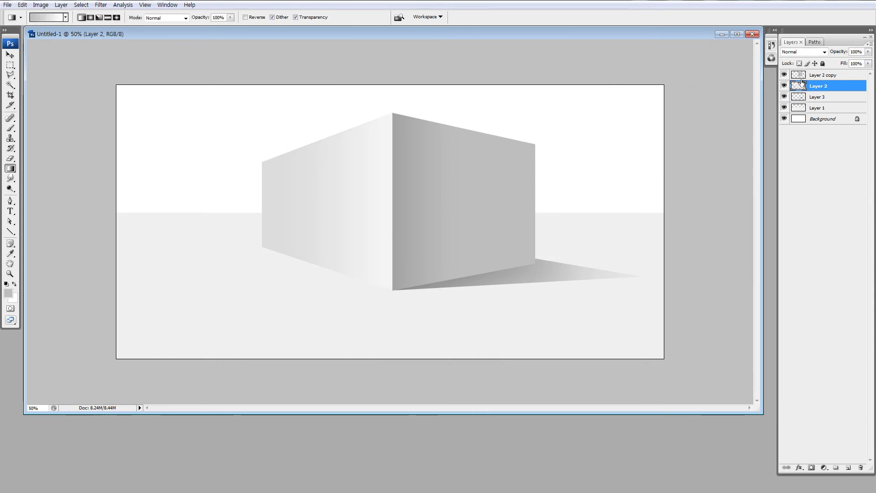
left_click(796, 77)
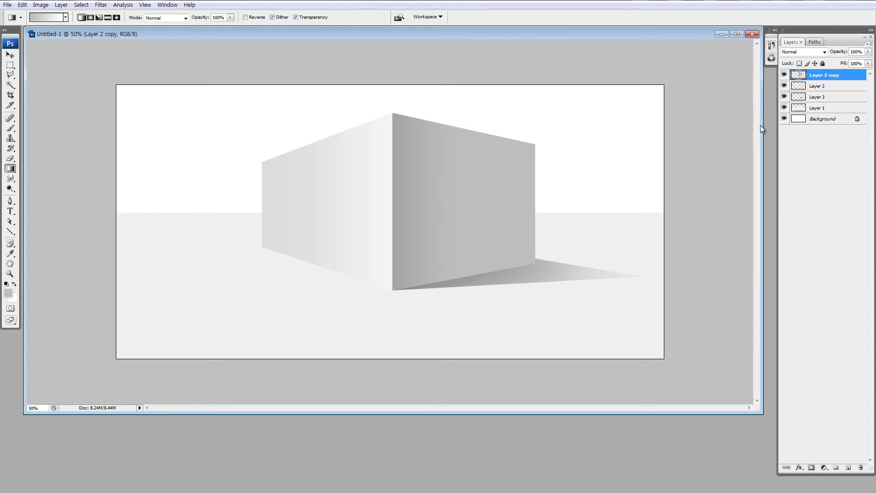
Darken the lower right face through a Quick Mask gradient selection with Hue/Saturation Lightness -27
key("d")
key("q")
left_click_drag(432, 268, 450, 307)
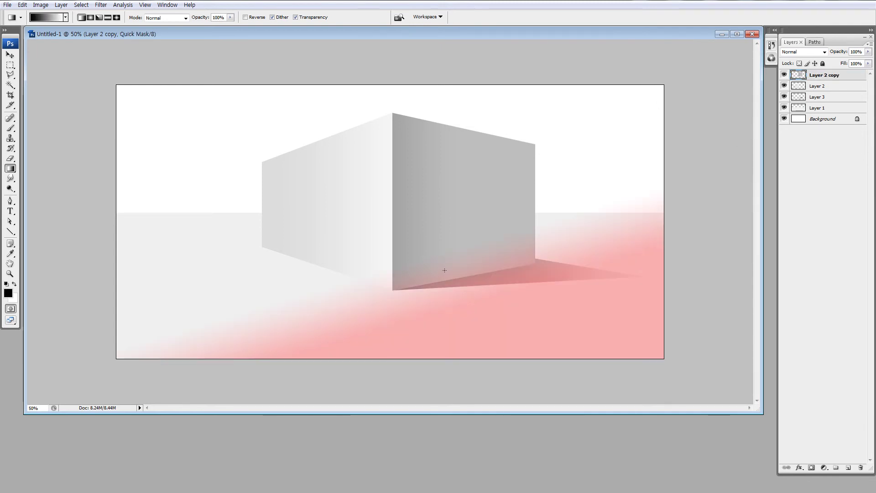
key("q")
key("ctrl+u")
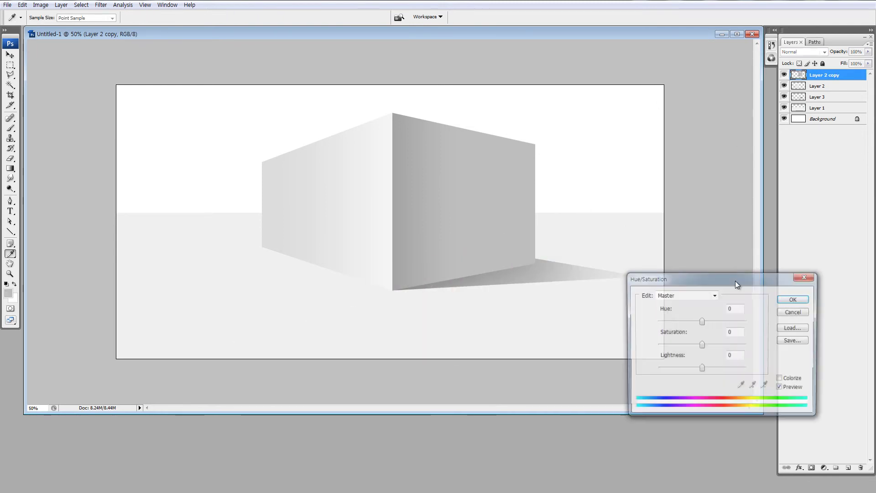
left_click_drag(702, 368, 689, 369)
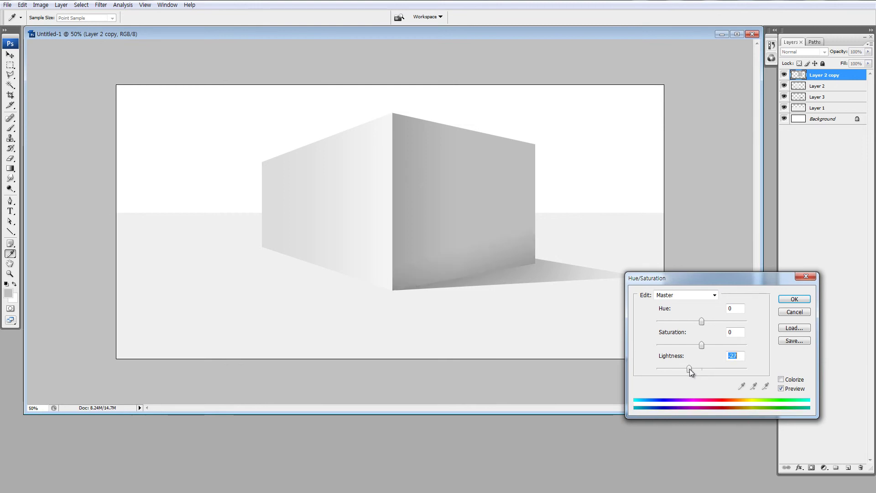
left_click(779, 300)
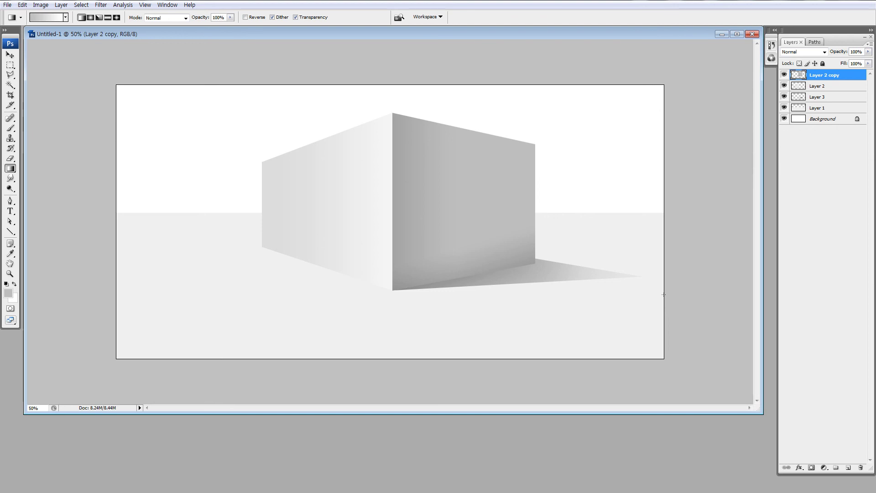
left_click_drag(538, 34, 524, 52)
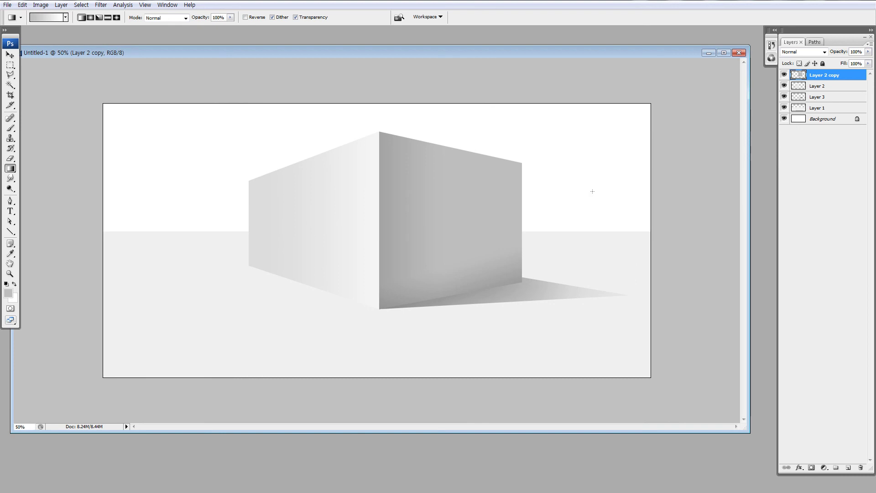